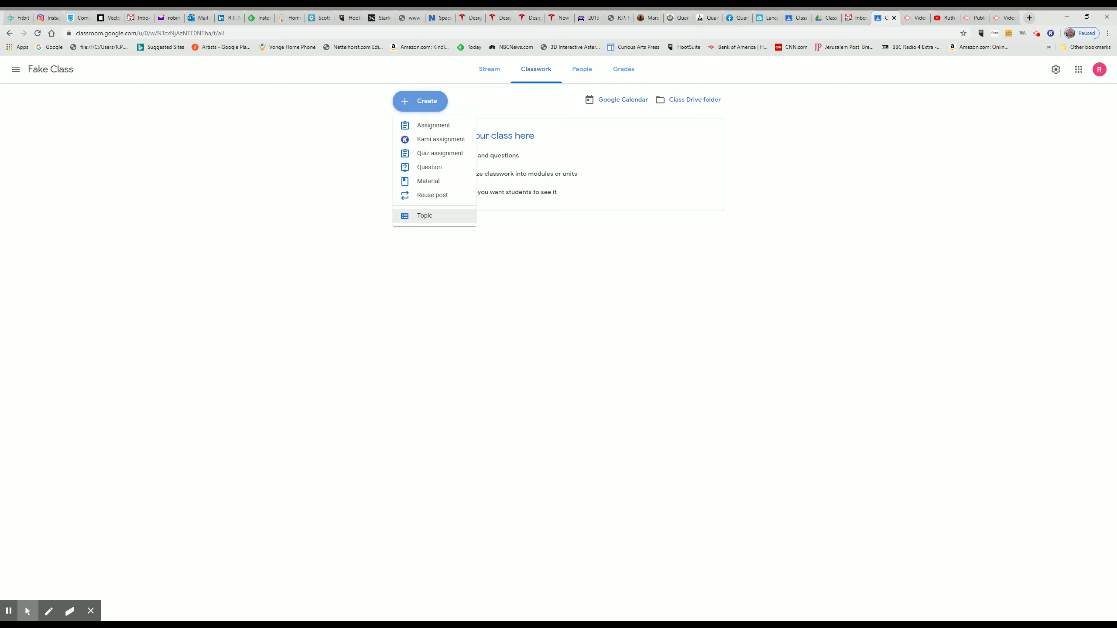
Step: Create a new assignment in Fake Class titled "Opinion Essay About Animals"
click(436, 128)
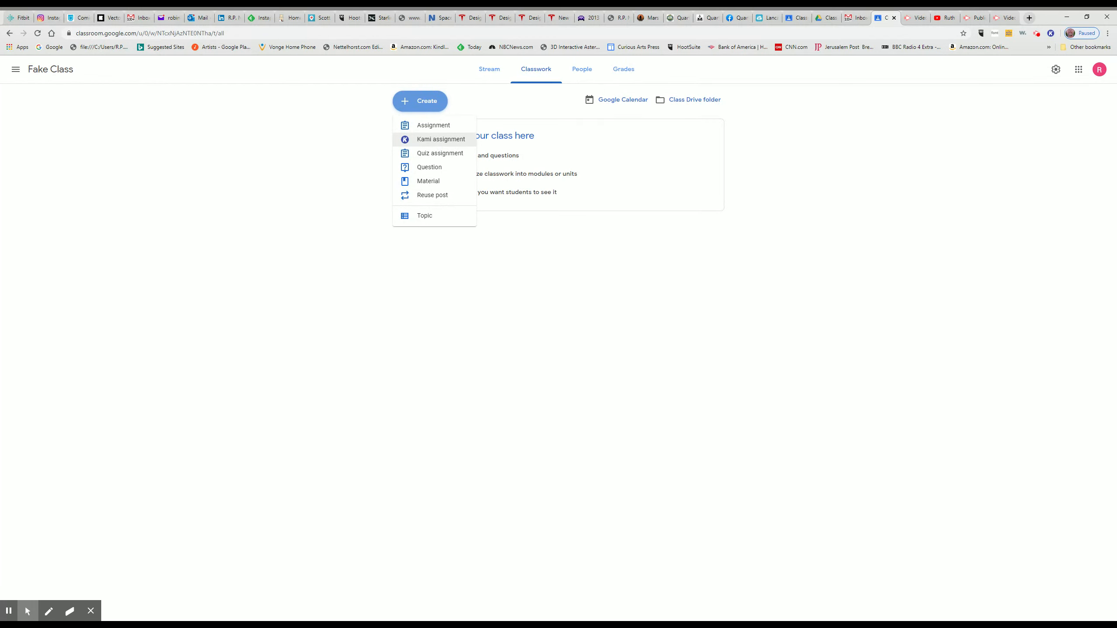
click(437, 127)
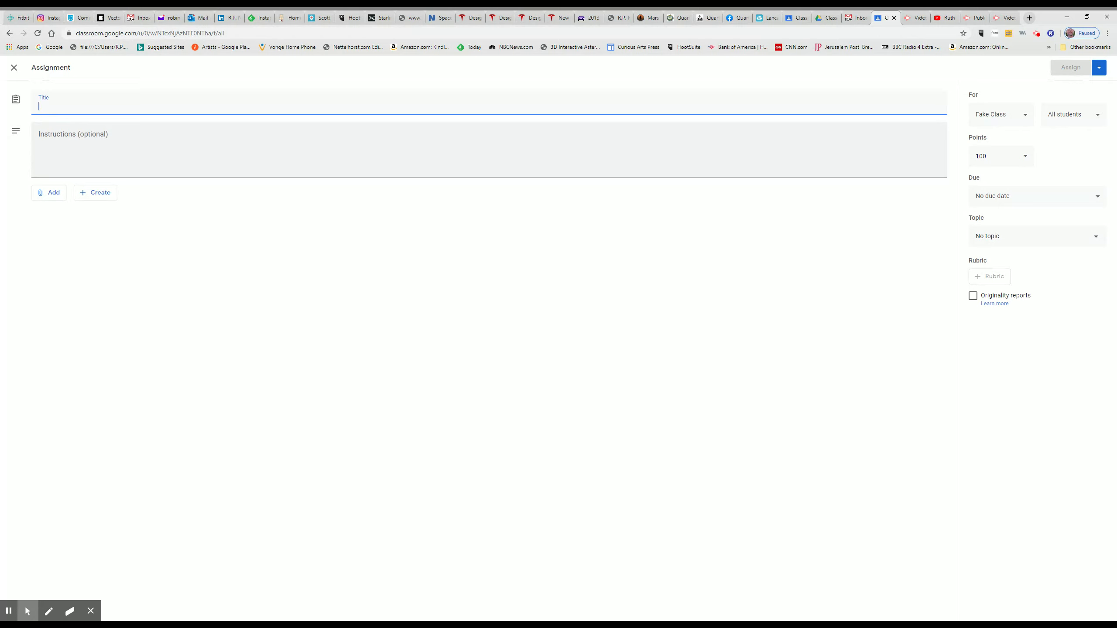
text(0)
text(pinion Ess)
text(ay About)
text( Anim)
text(als)
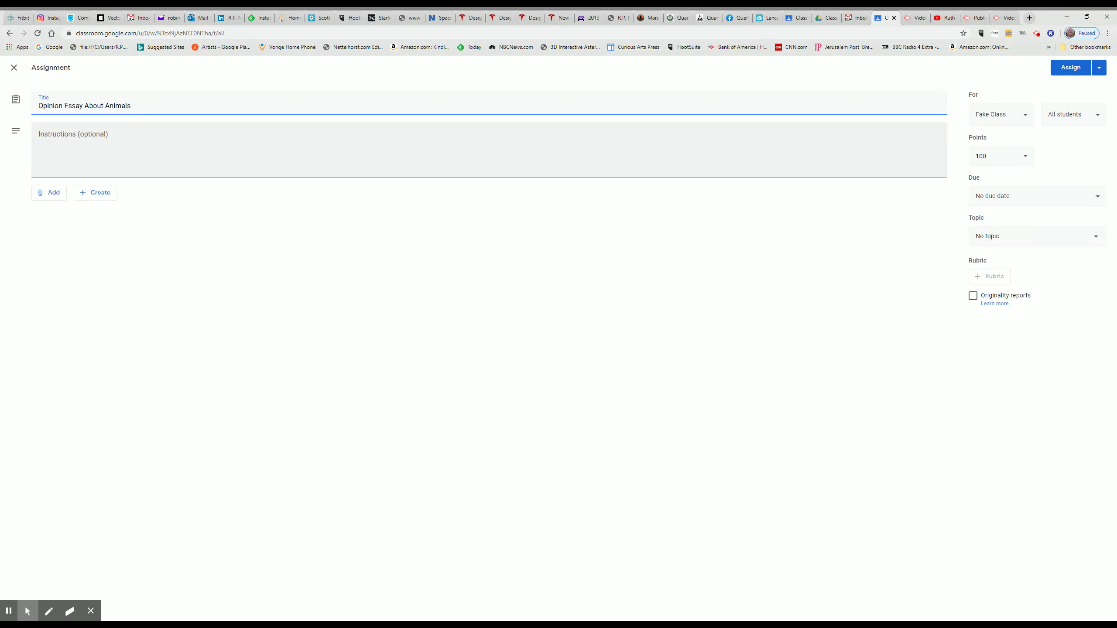
Step: Enter the assignment instructions on two lines: "Write about your favorite animal." and "Please use your good writing skills."
click(147, 137)
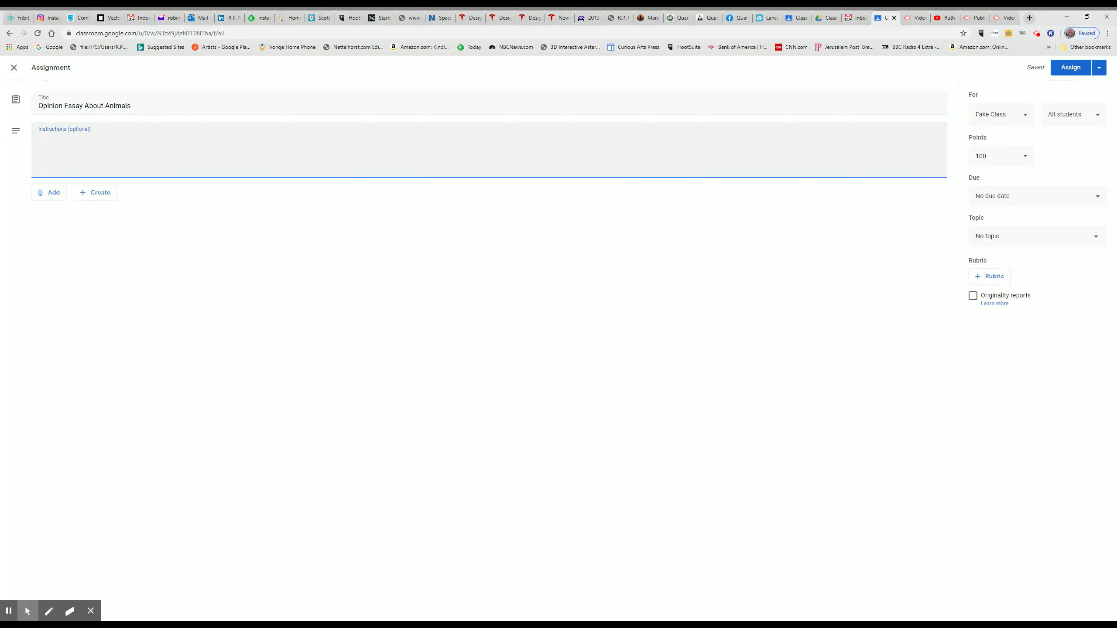
text(Write)
text( abotu yor)
key(BackSpace)
key(BackSpace)
key(BackSpace)
key(BackSpace)
key(BackSpace)
key(BackSpace)
text(ut your favo)
text(rite animal. )
text(Please use yo)
text(ur good writing )
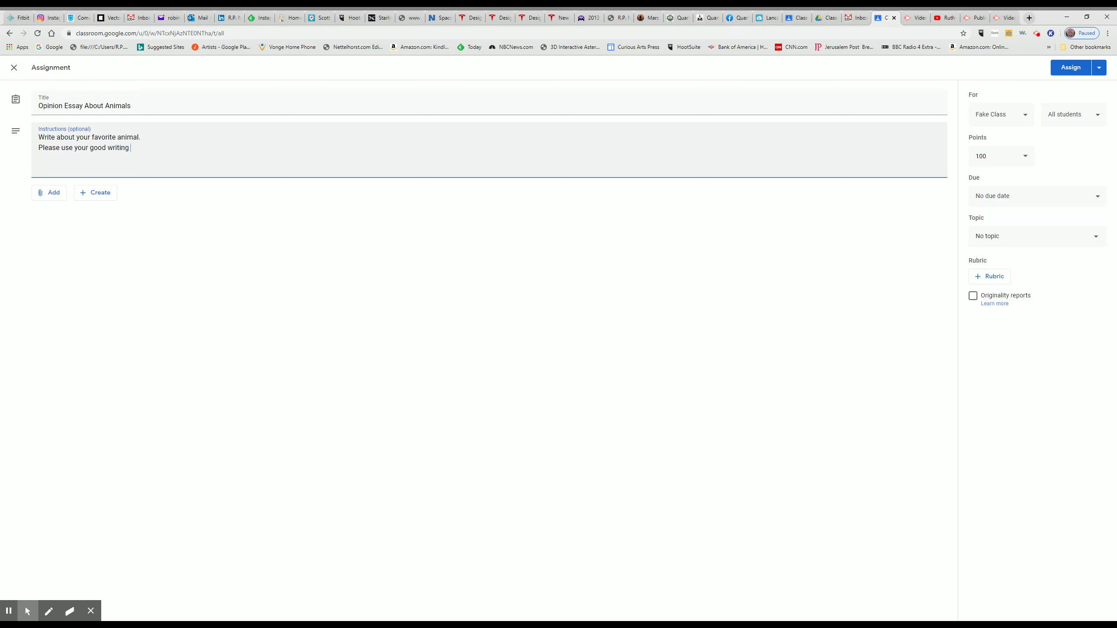
text(skills.)
Step: Keep the assignment addressed to all students and set its points to 20
click(1093, 117)
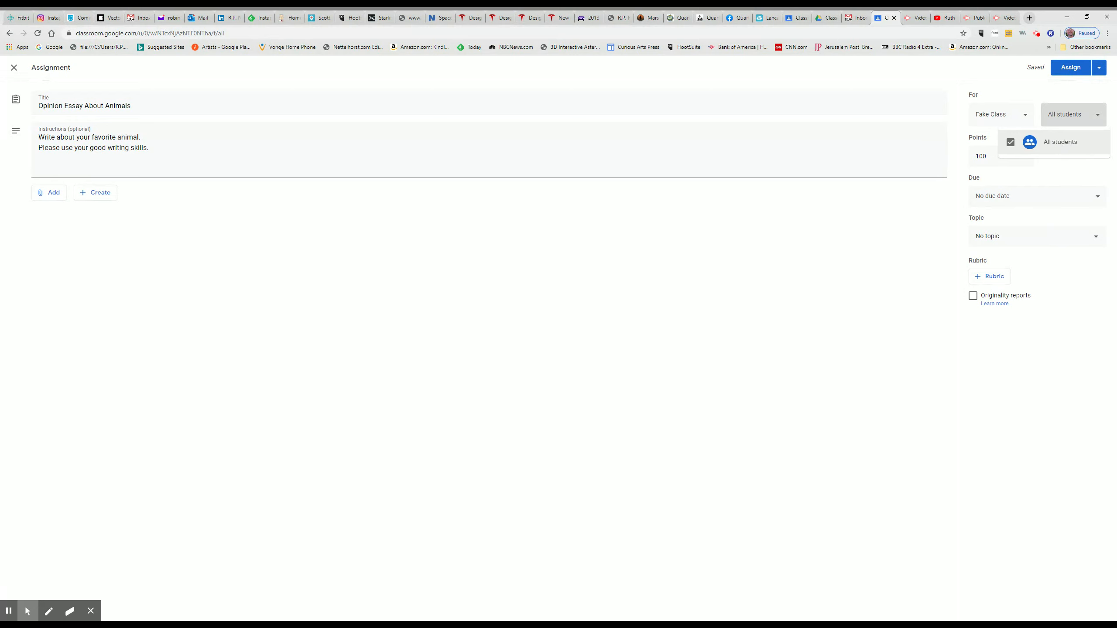
click(921, 222)
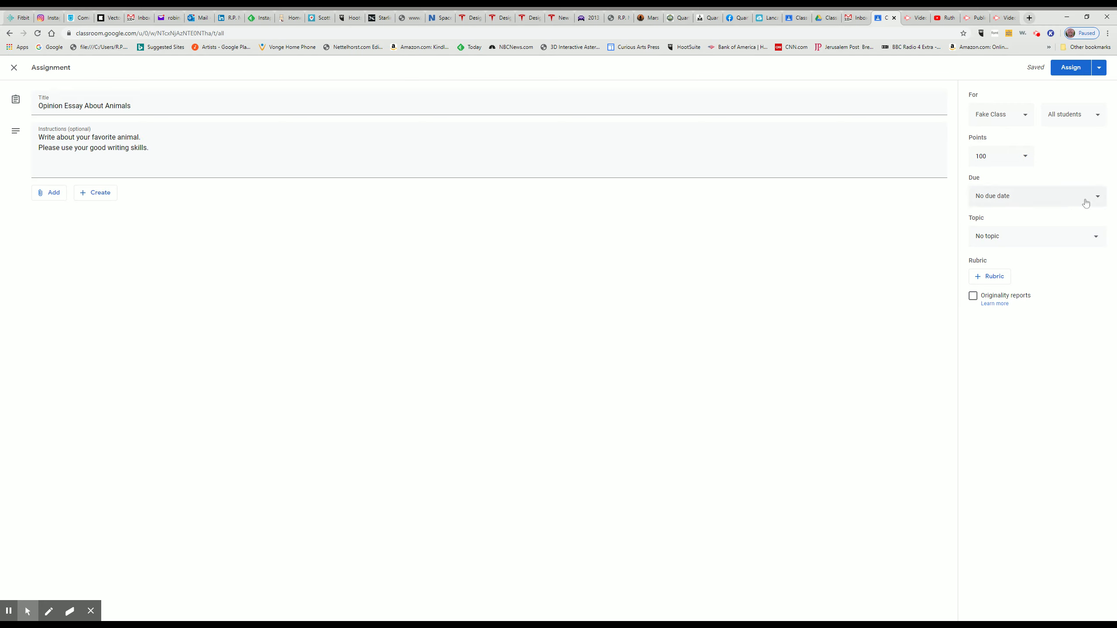
click(1023, 156)
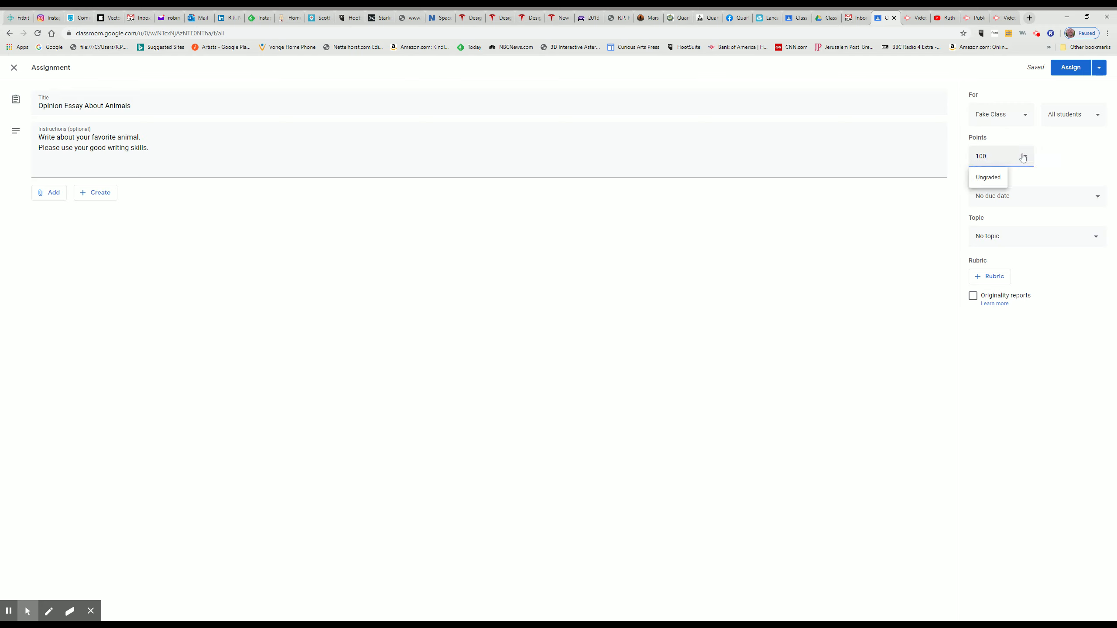
click(992, 157)
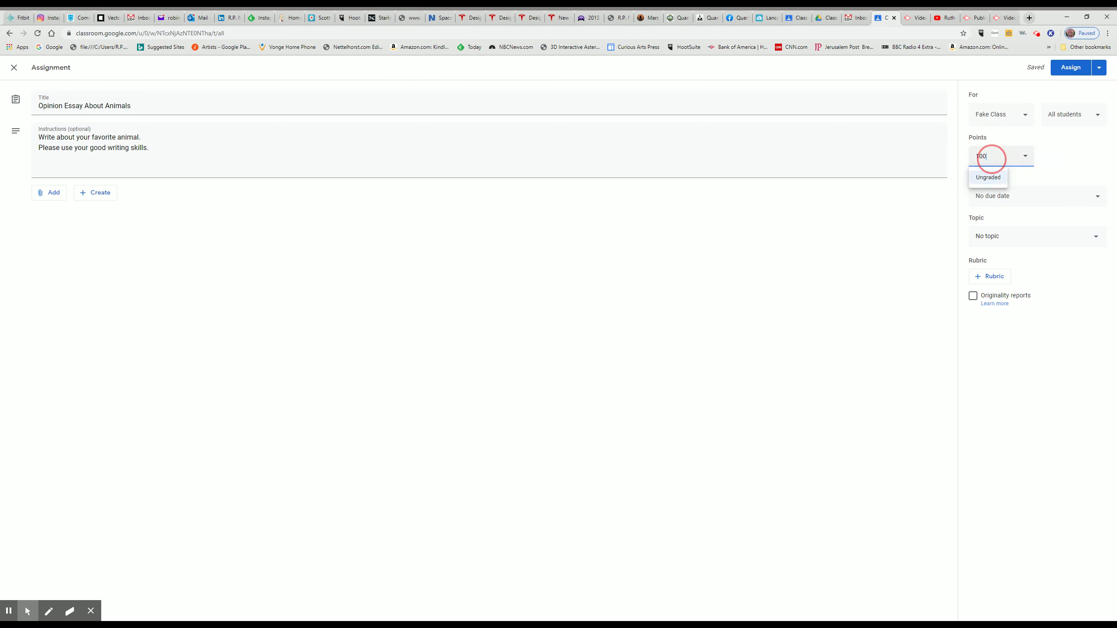
key(BackSpace)
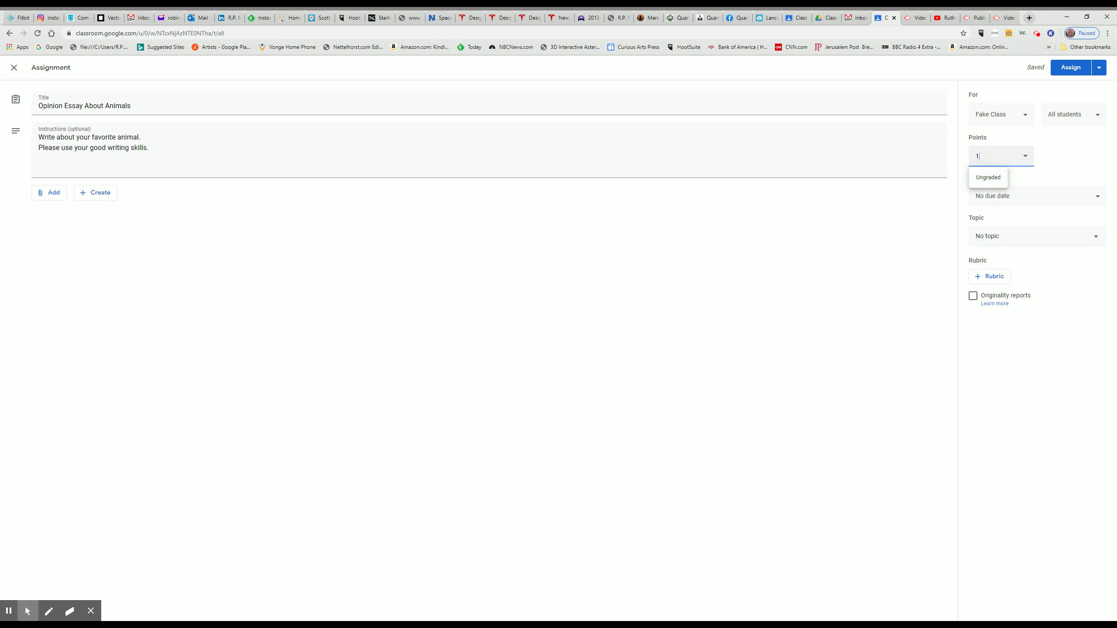
text(20)
click(935, 256)
Step: Set the assignment's due date to Apr 24, 2020 at 11:59 PM
click(1076, 201)
click(1066, 231)
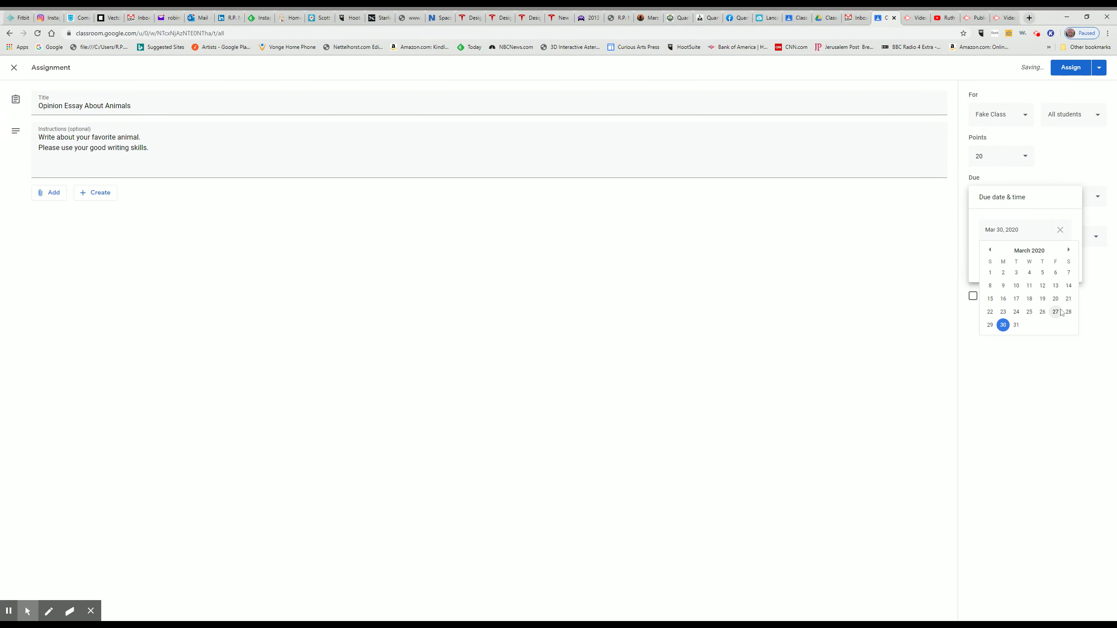
click(1069, 249)
click(1056, 312)
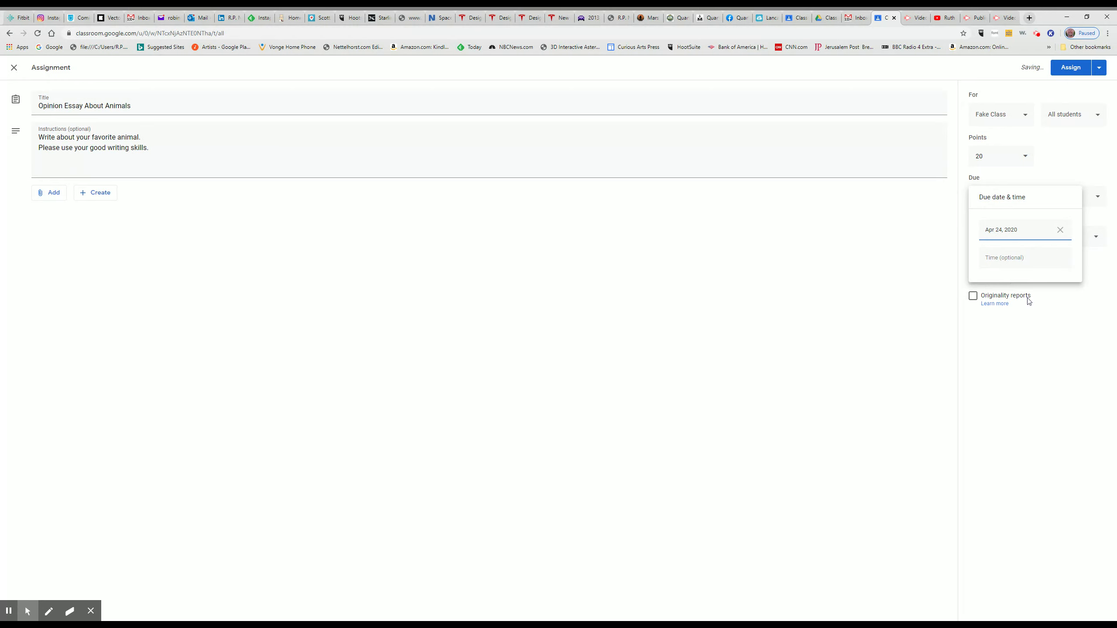
click(999, 264)
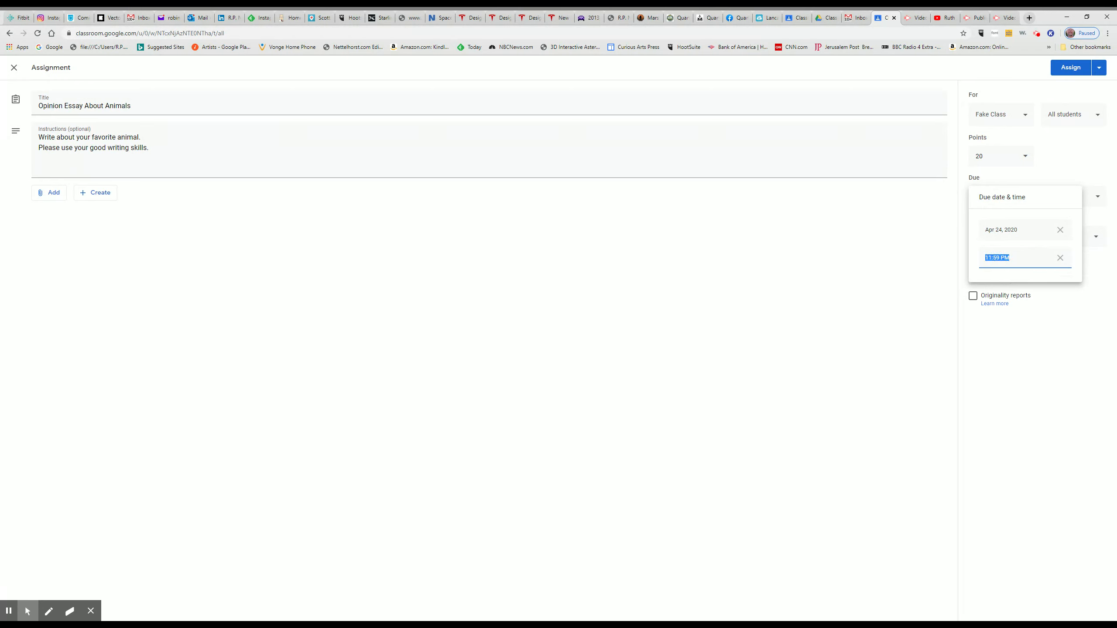
click(1000, 330)
Step: Create a new topic named "Writing" for the assignment
click(1014, 240)
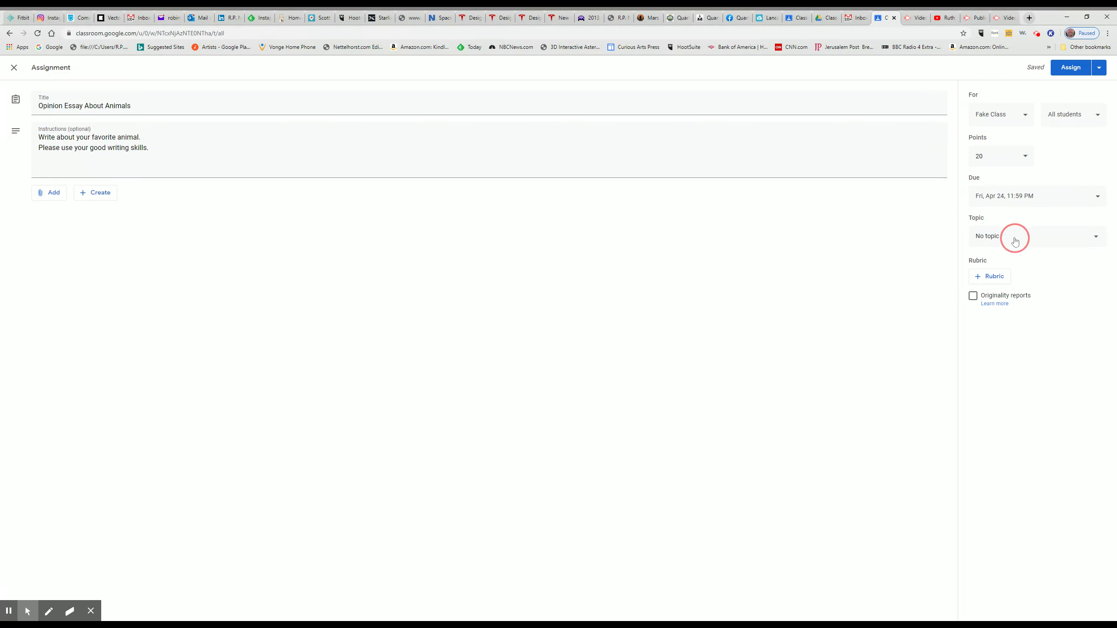
click(992, 258)
text(Writing)
Step: Review the attachment sources, and create a new blank Google Docs document for the assignment
click(52, 197)
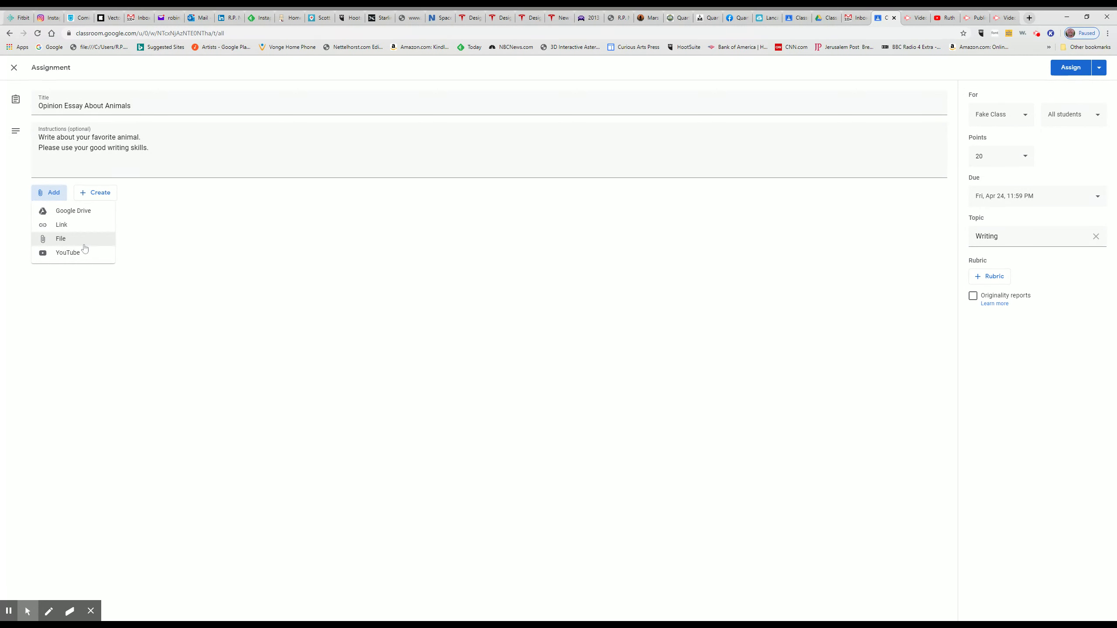
click(152, 203)
click(96, 196)
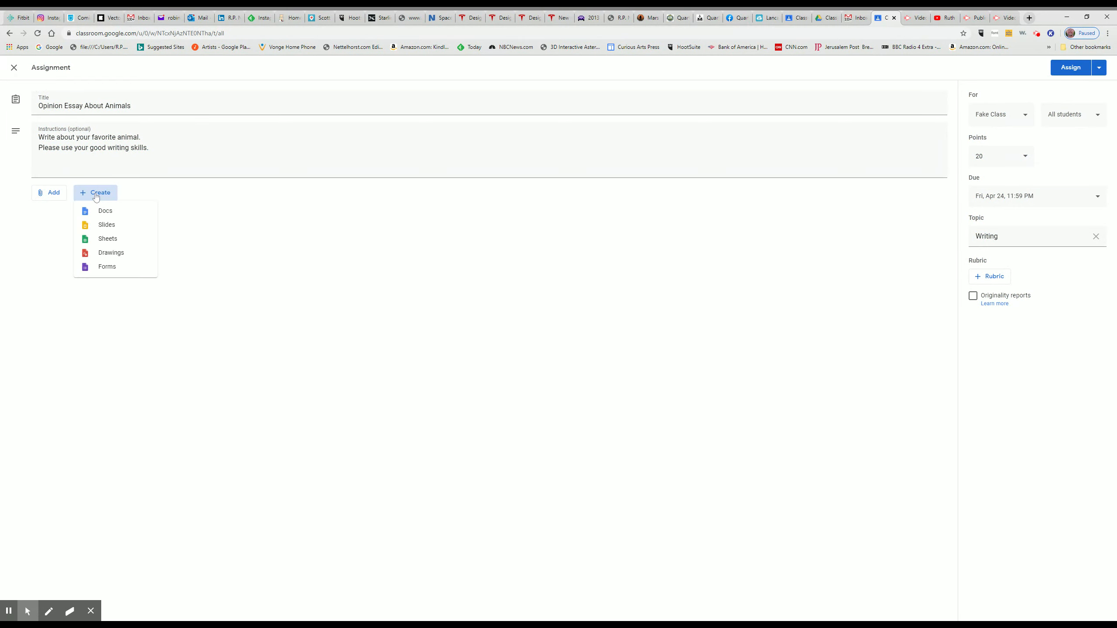
click(97, 212)
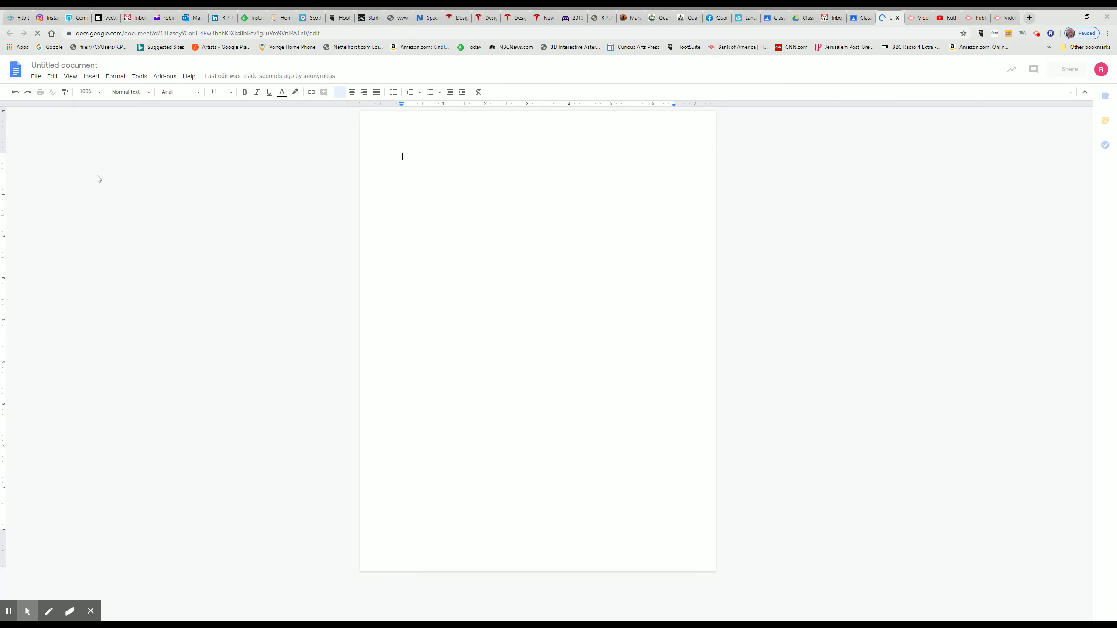
Step: Rename the new document "Opinion Essay About Animals" and return to its blank page
click(95, 64)
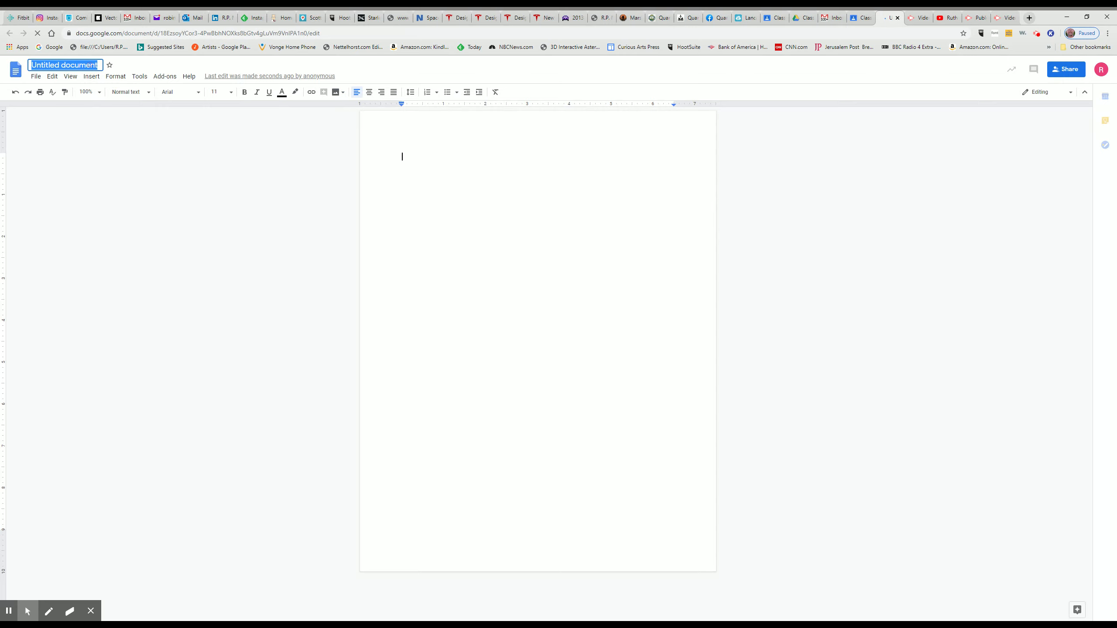
text(O)
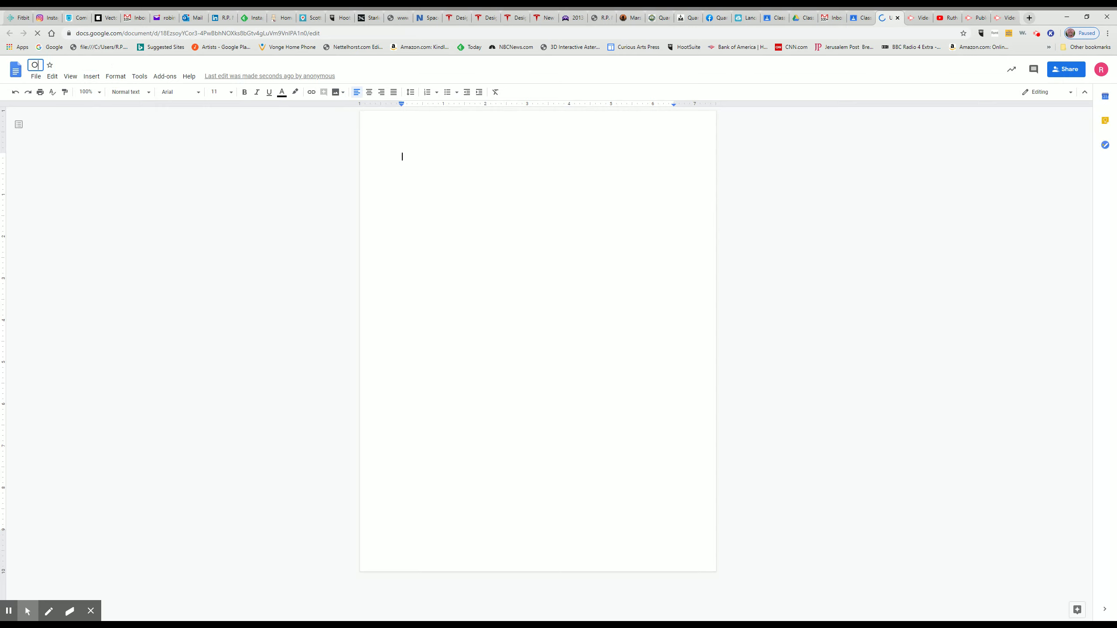
text(pinion )
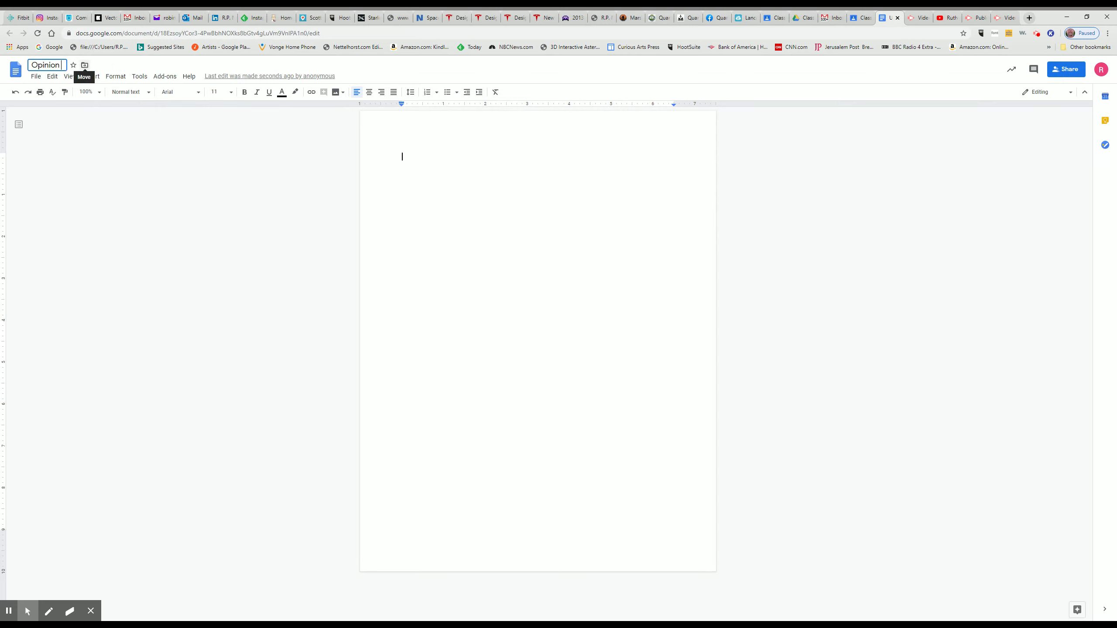
text(Essay About Animals)
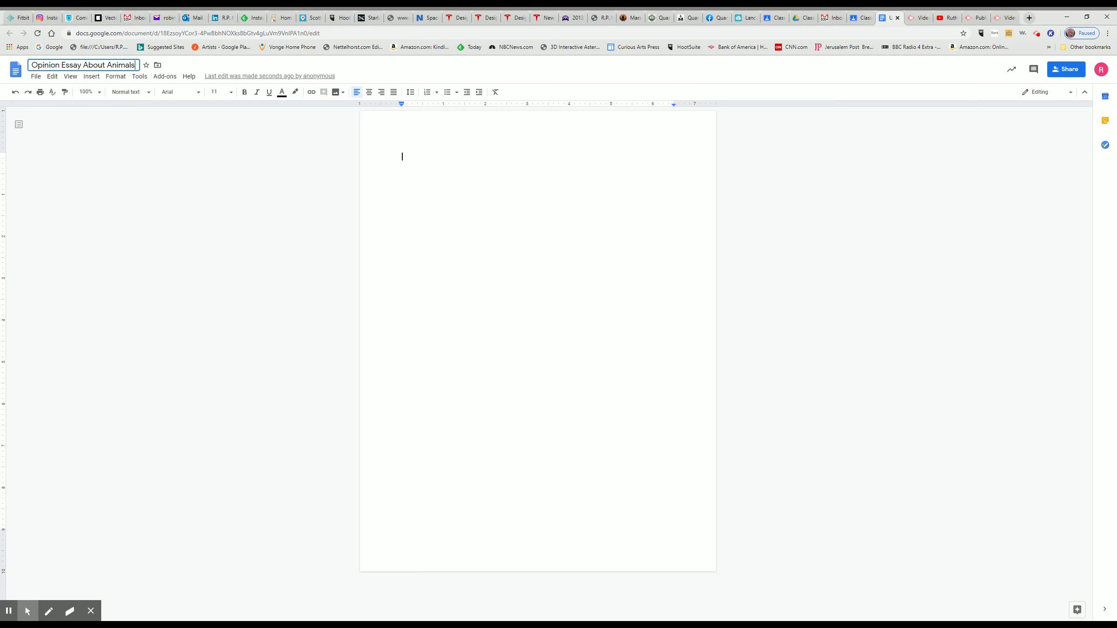
click(423, 165)
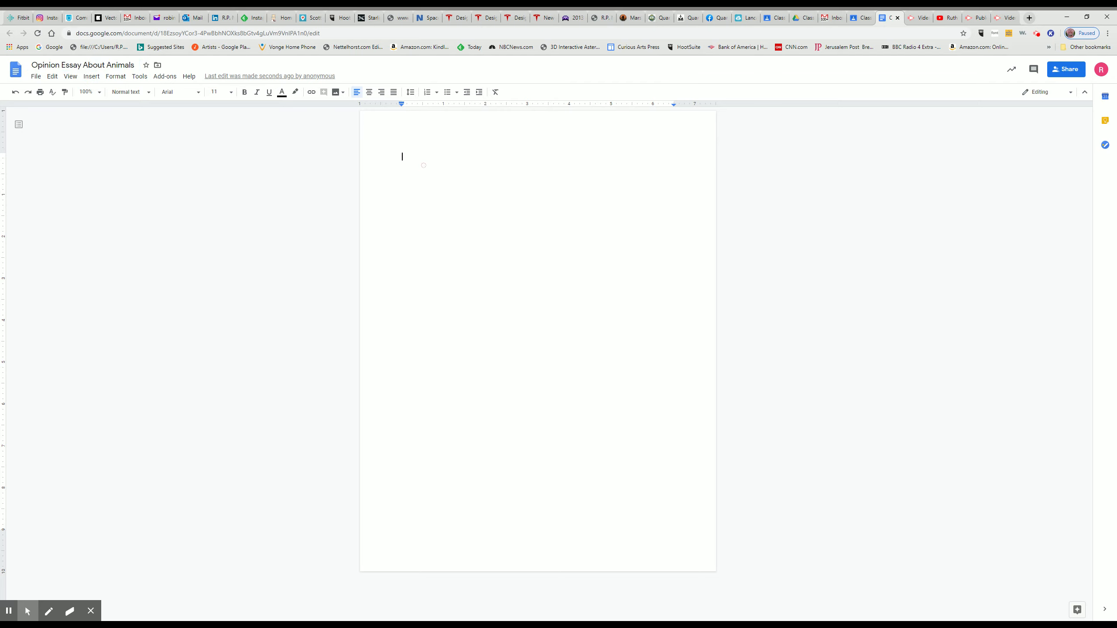
Step: Search the web for "animals" images and insert the first lion picture into the document
click(337, 93)
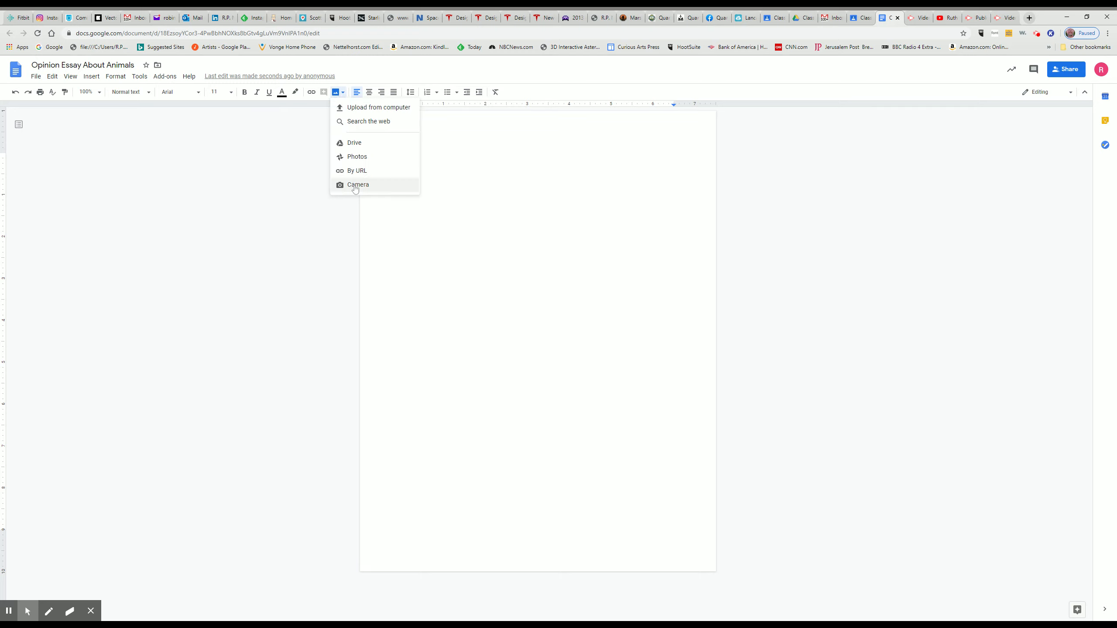
click(363, 126)
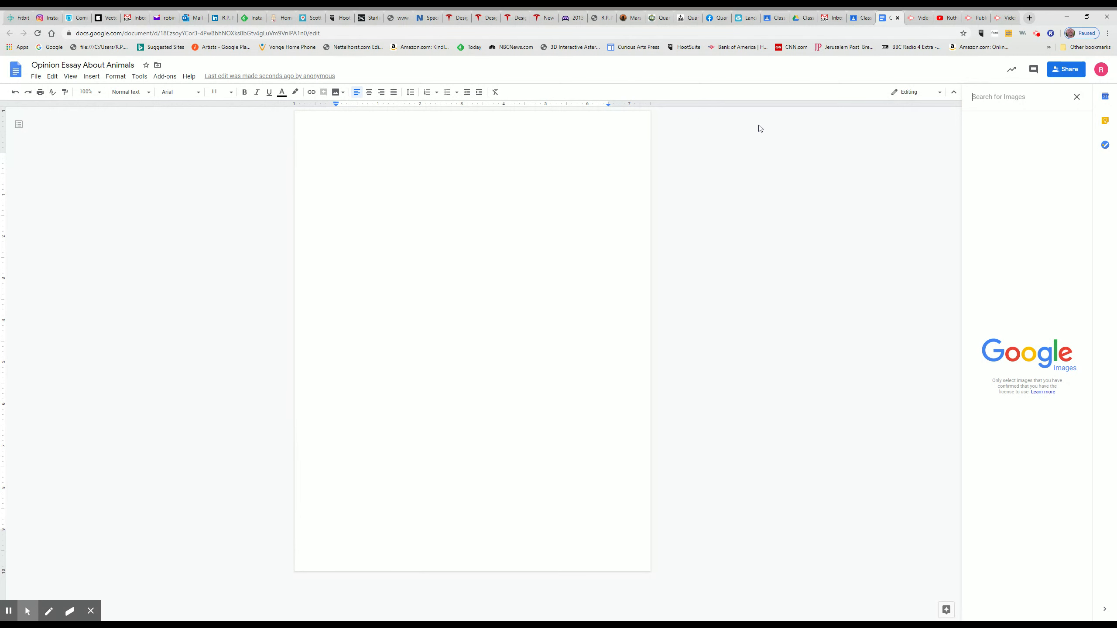
text(anim)
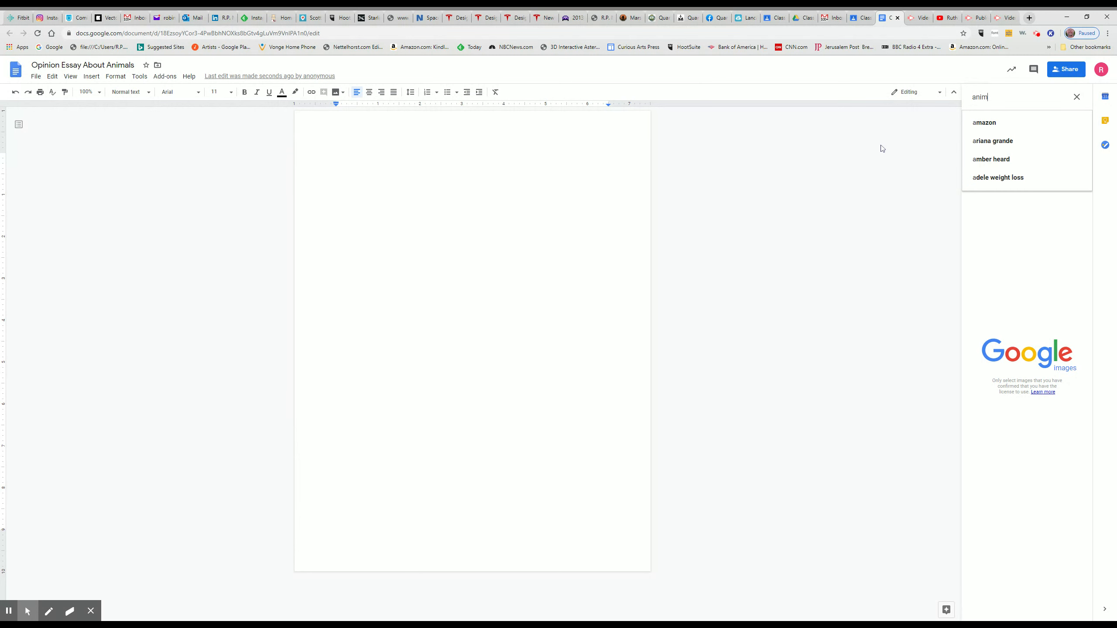
text(al)
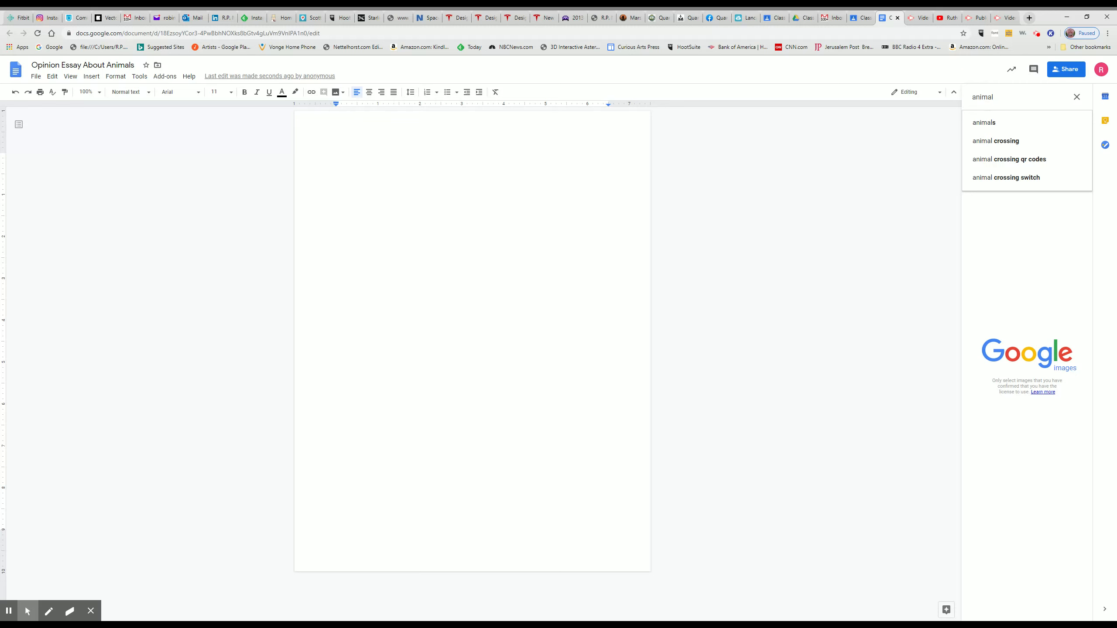
click(984, 125)
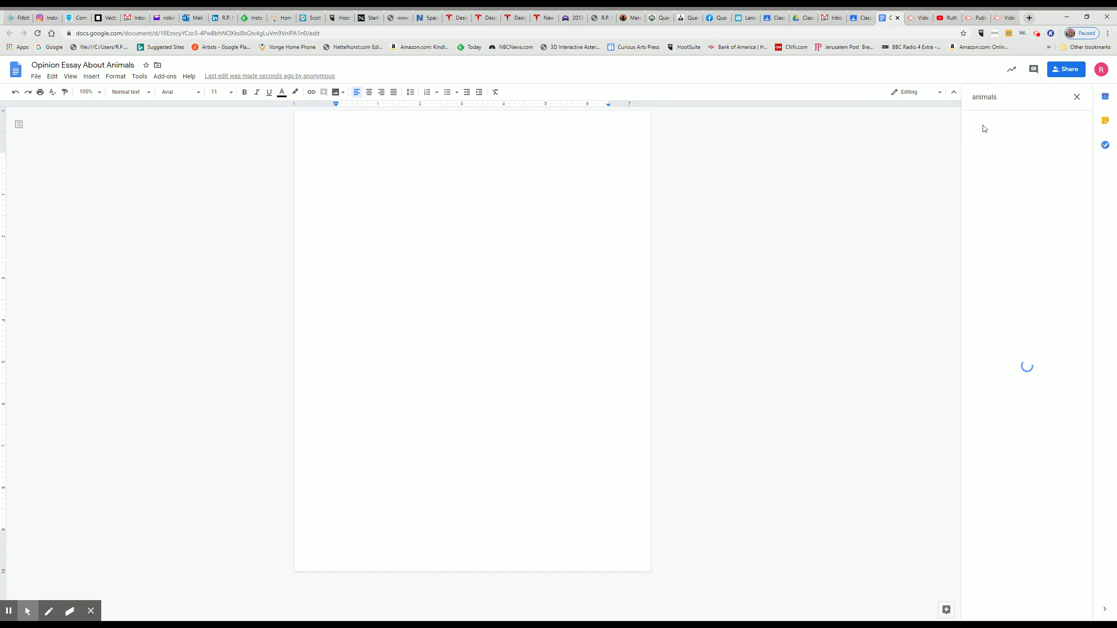
click(1002, 137)
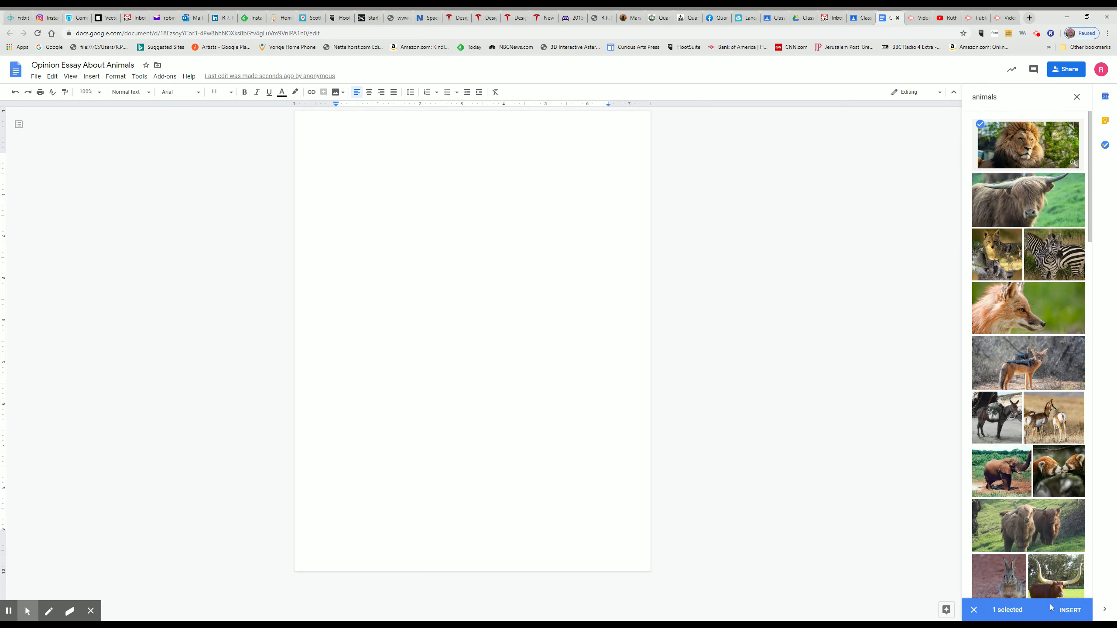
click(1069, 610)
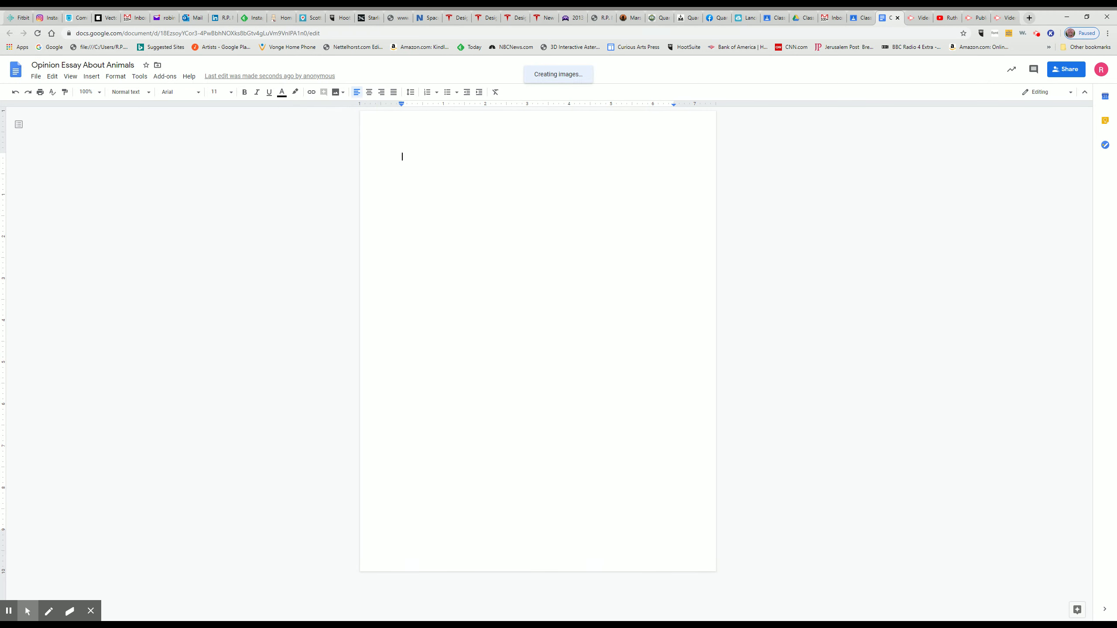
Step: Shrink the lion picture proportionally to about 4.25 inches wide and set it to wrap text
click(516, 315)
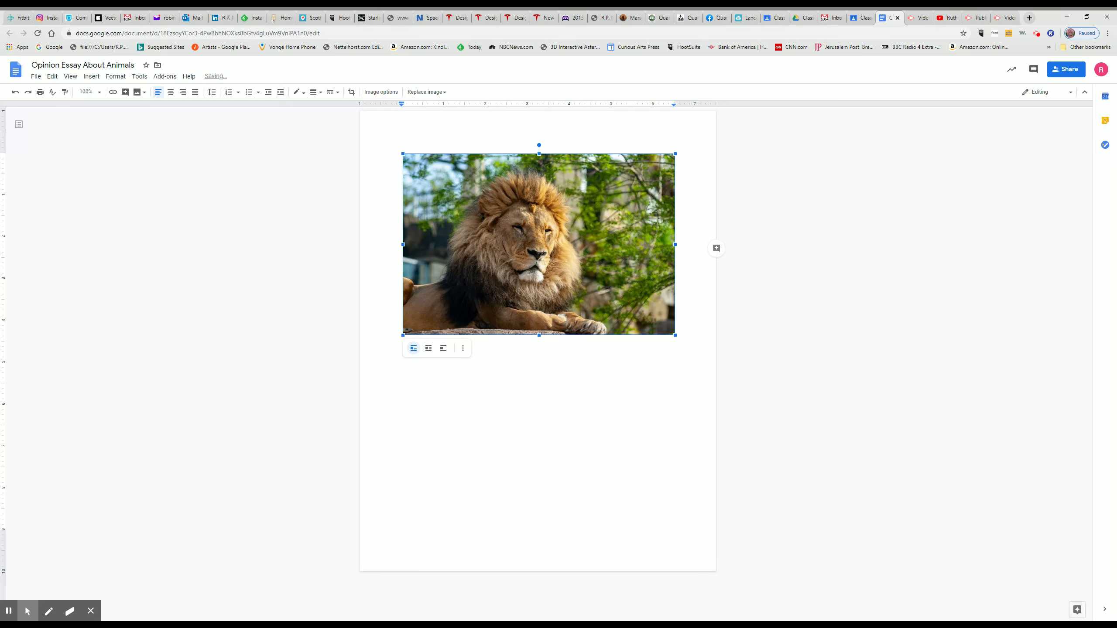
drag(674, 334, 580, 247)
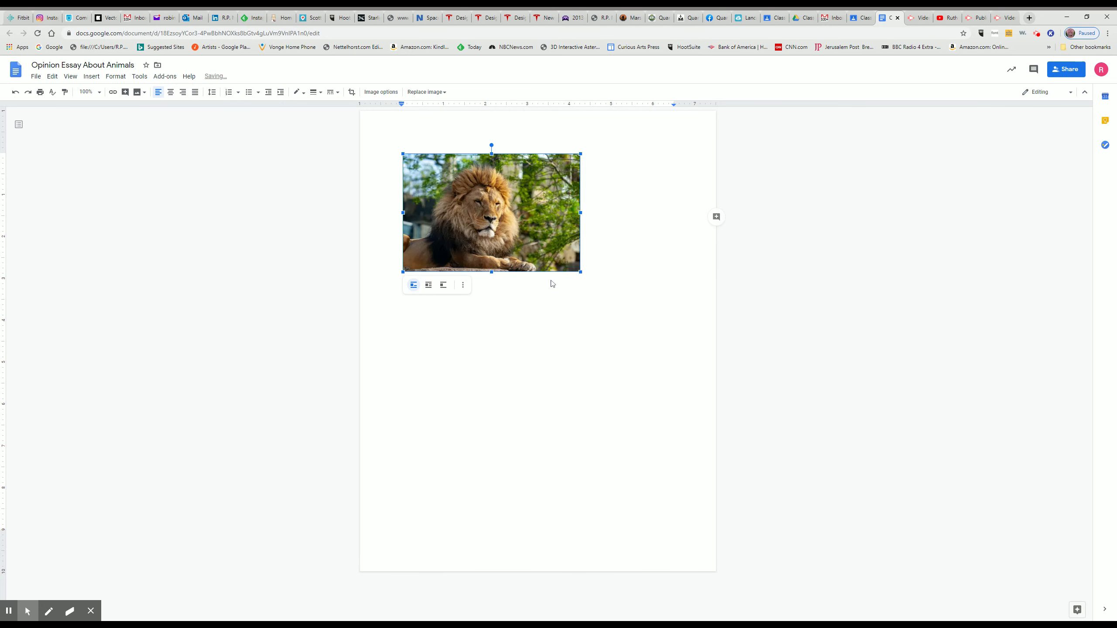
click(427, 286)
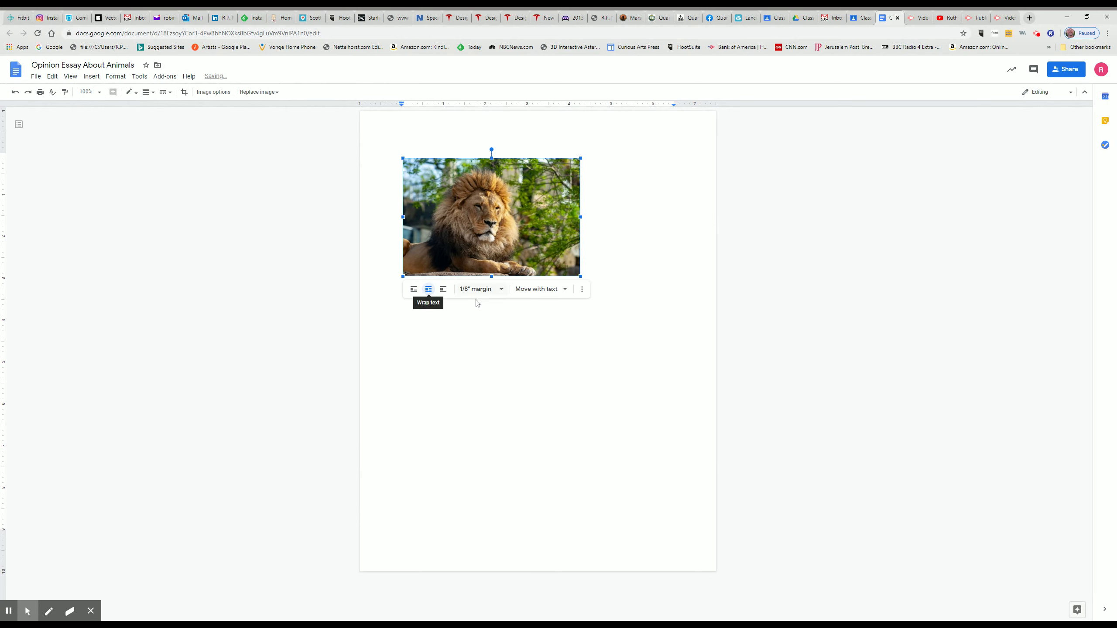
Step: Add the heading "Opinion Essay About Animals" beside the lion picture, with "These are directions." below it
click(597, 293)
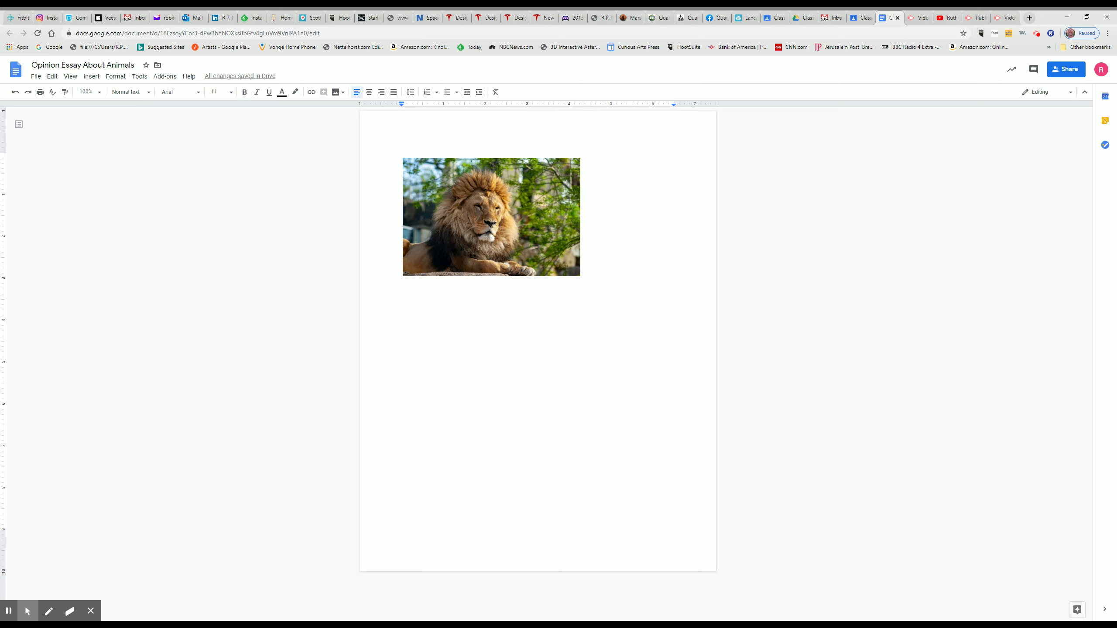
text(Opinion Essay About Animals)
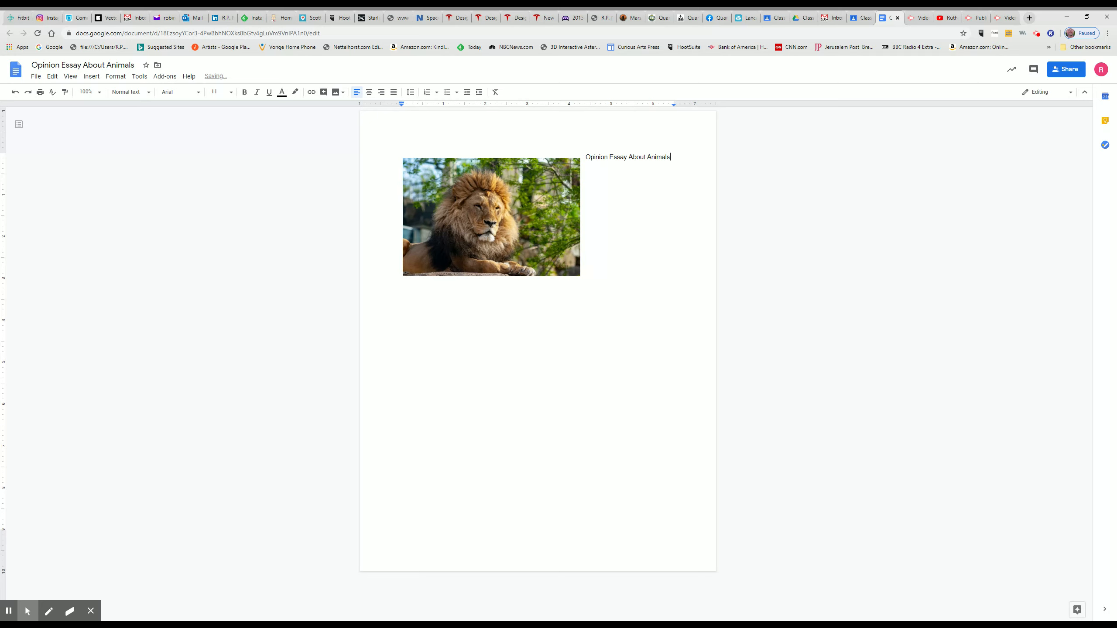
key(Return)
text(These are directions.)
key(Return)
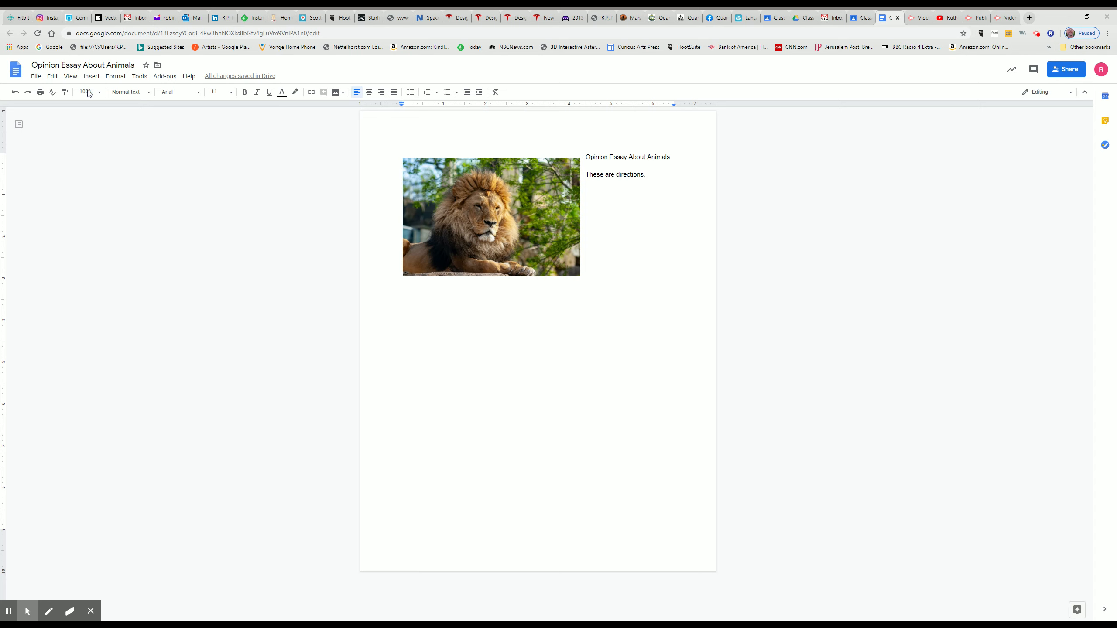
Step: Insert a horizontal line below the lion picture in the document
click(92, 77)
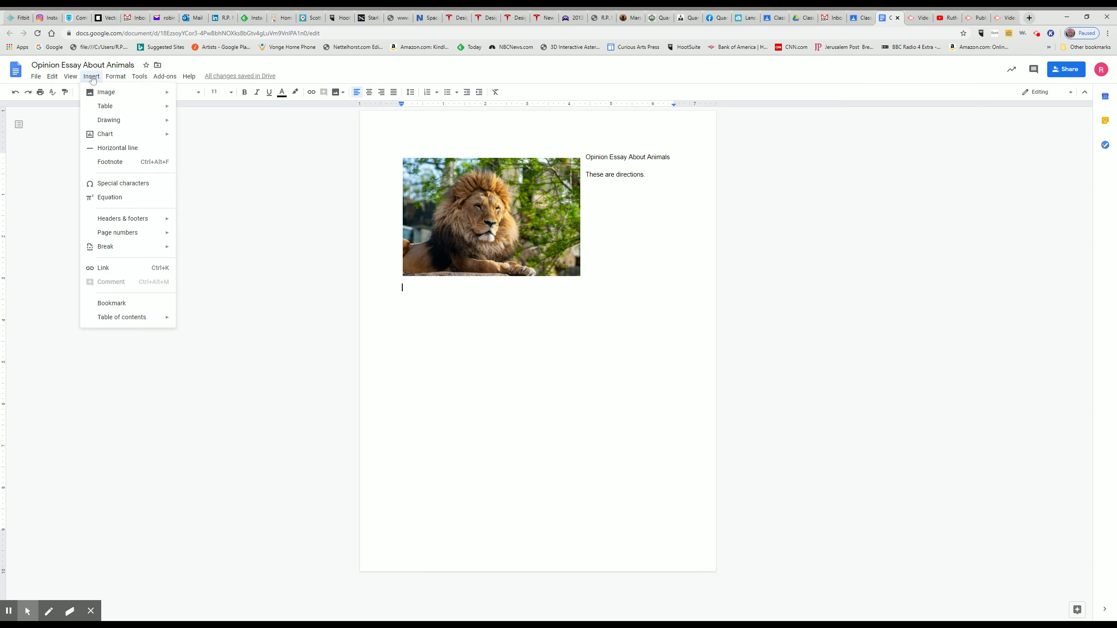
click(102, 149)
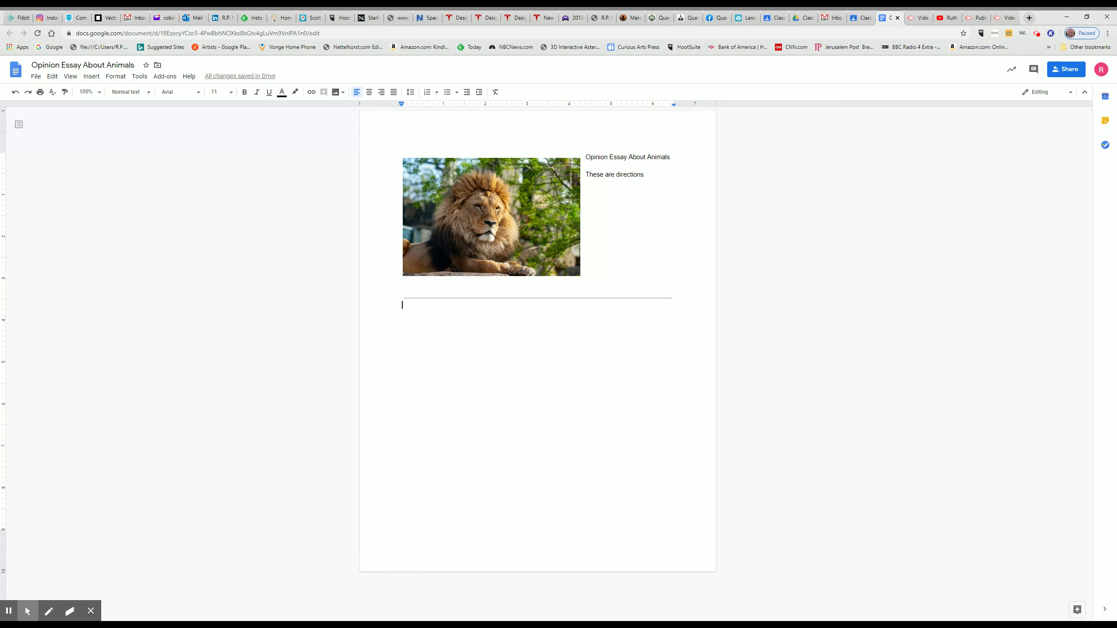
Step: Switch back to Google Classroom, reload the Fake Class page, and reopen the draft assignment "Opinion Essay About Animals" for editing
click(861, 18)
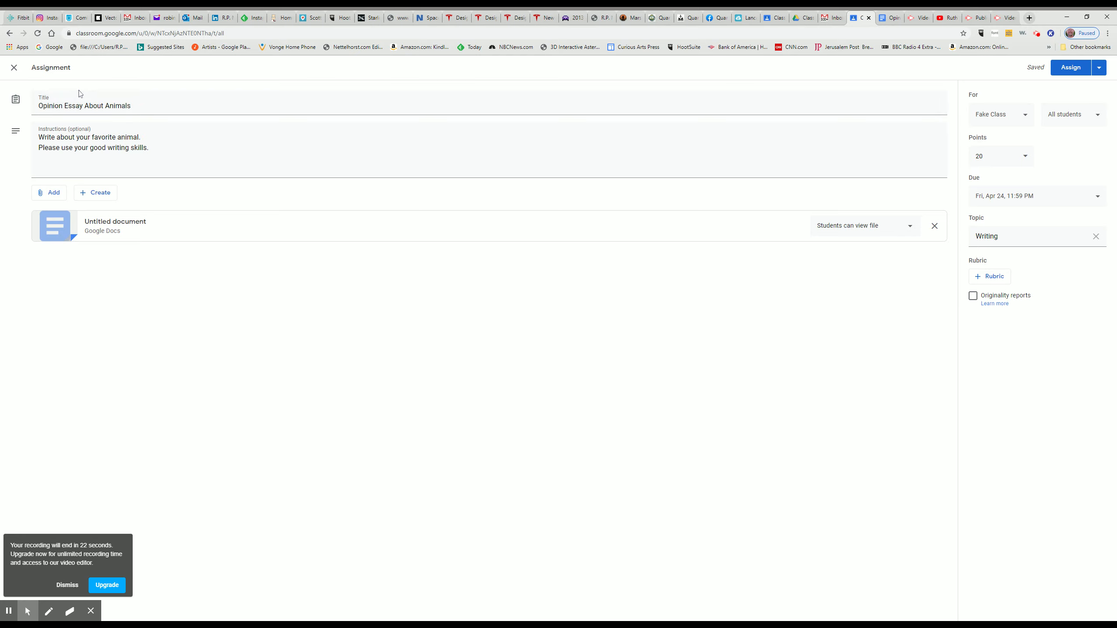
click(39, 37)
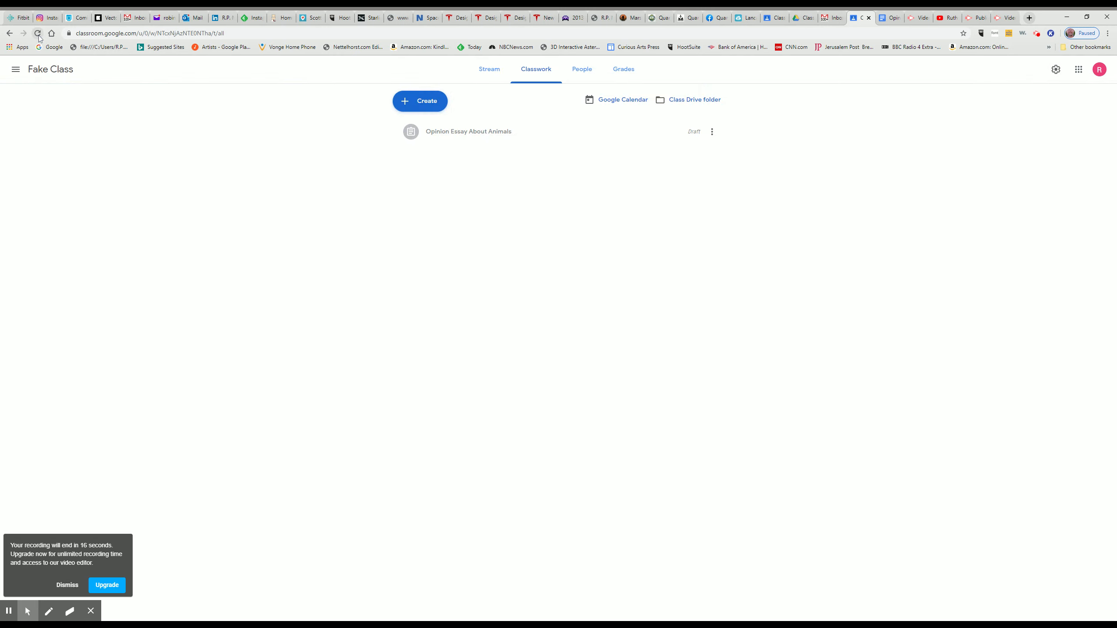
click(468, 140)
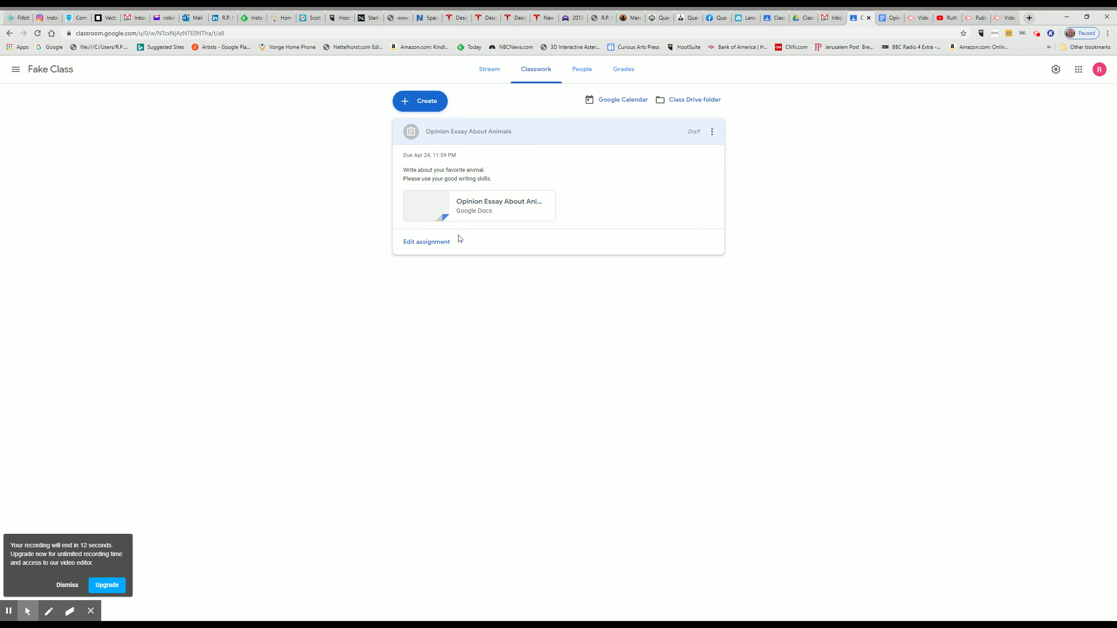
click(713, 133)
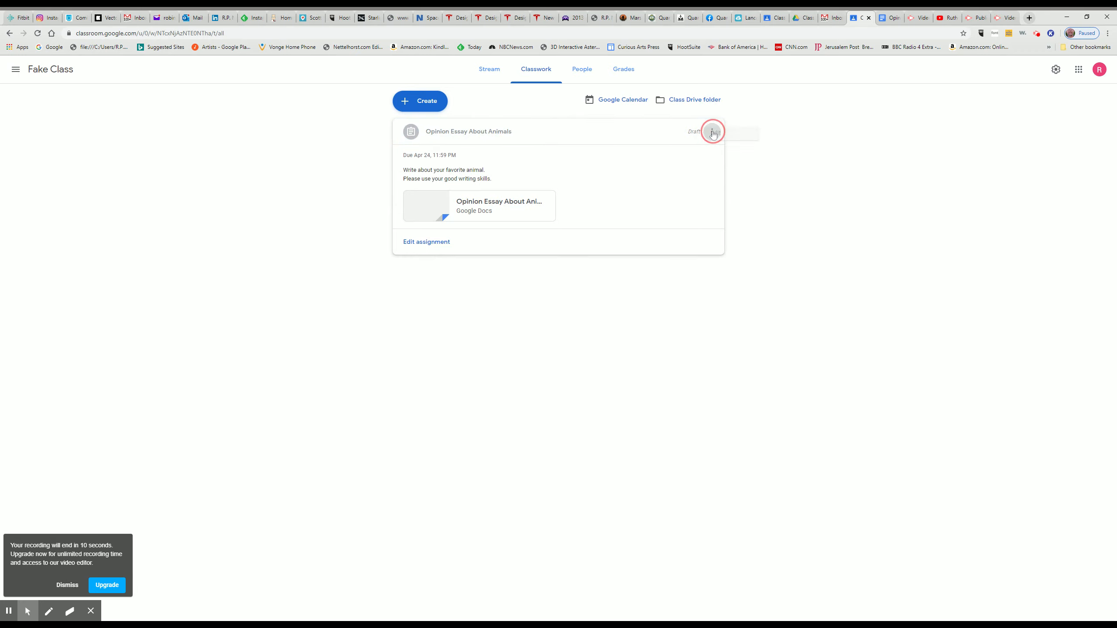
click(683, 151)
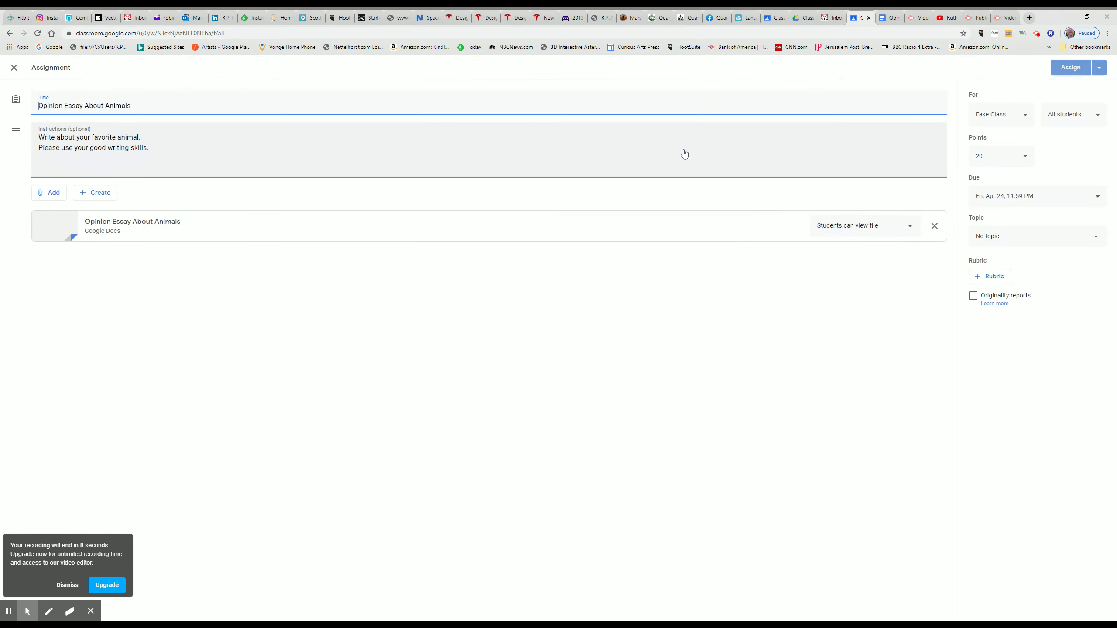